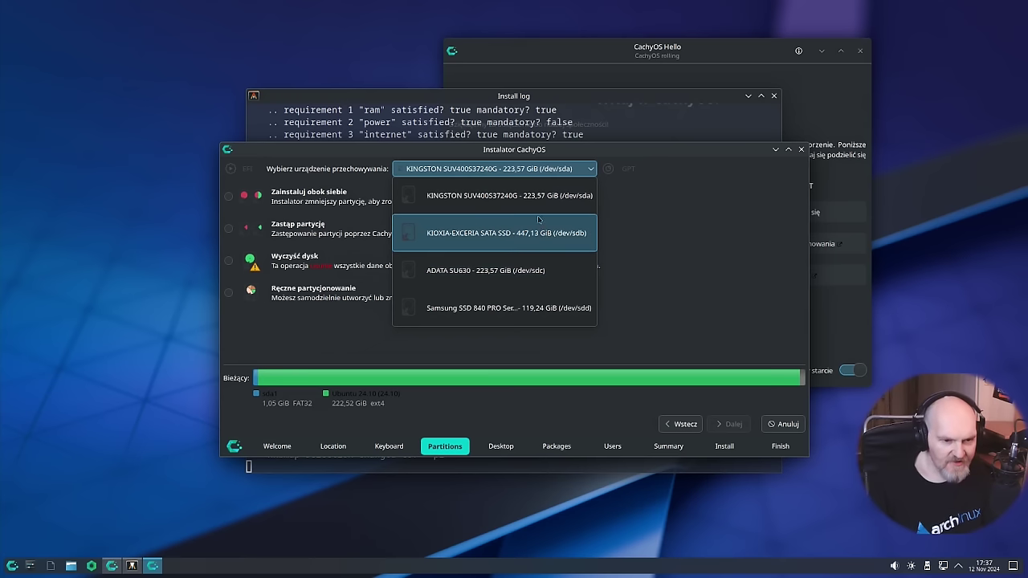
Set the installation to erase the KINGSTON SUV400S37240G disk (/dev/sda) with the bcachefs file system, and proceed to desktop selection
left_click(527, 199)
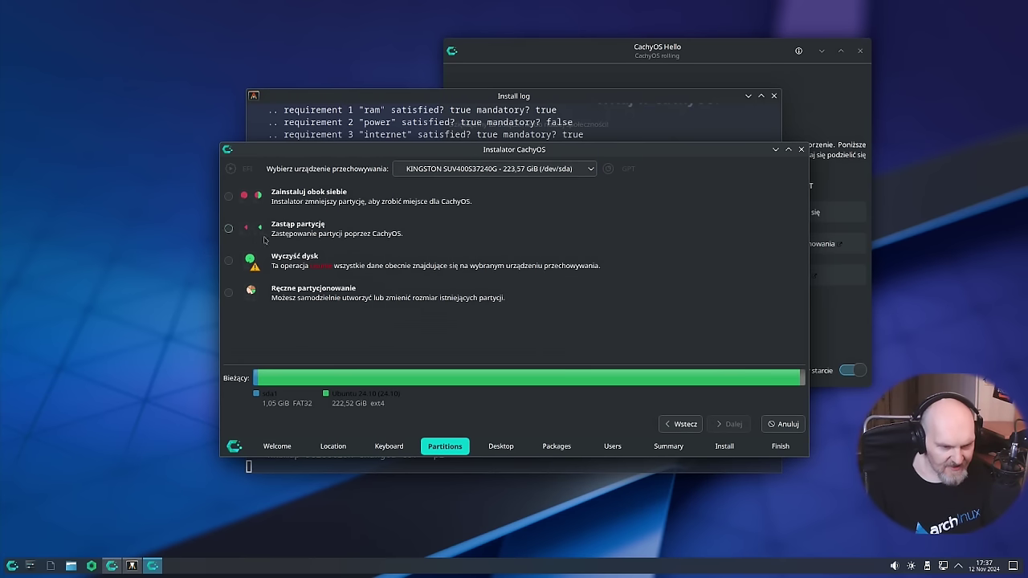
left_click(284, 261)
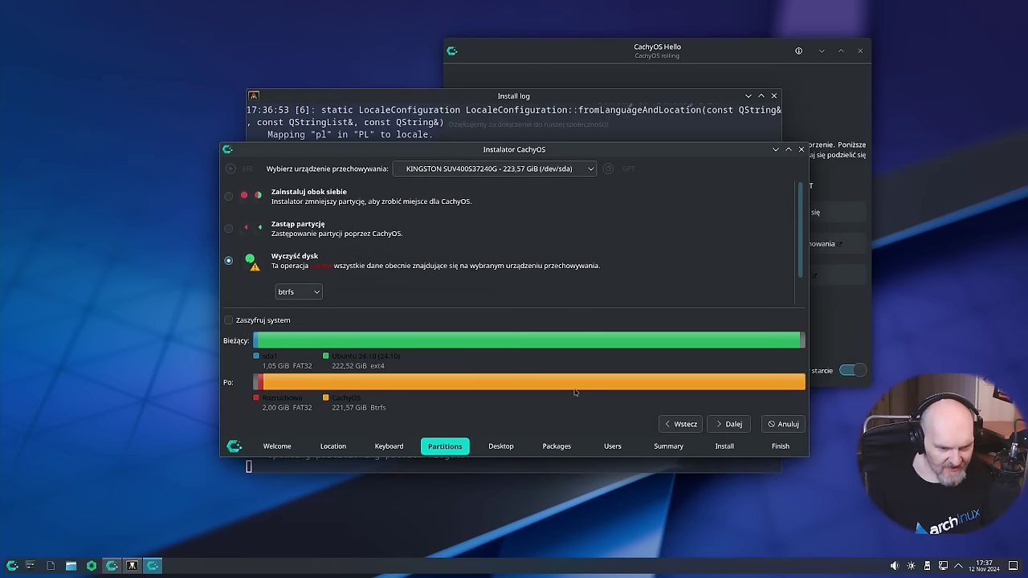
left_click(308, 294)
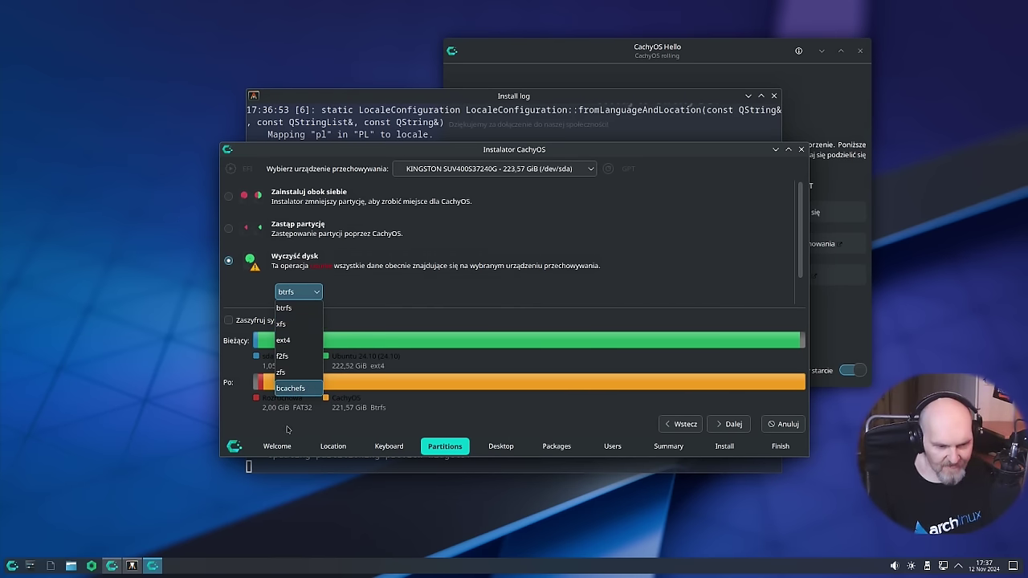
left_click(401, 296)
left_click(318, 292)
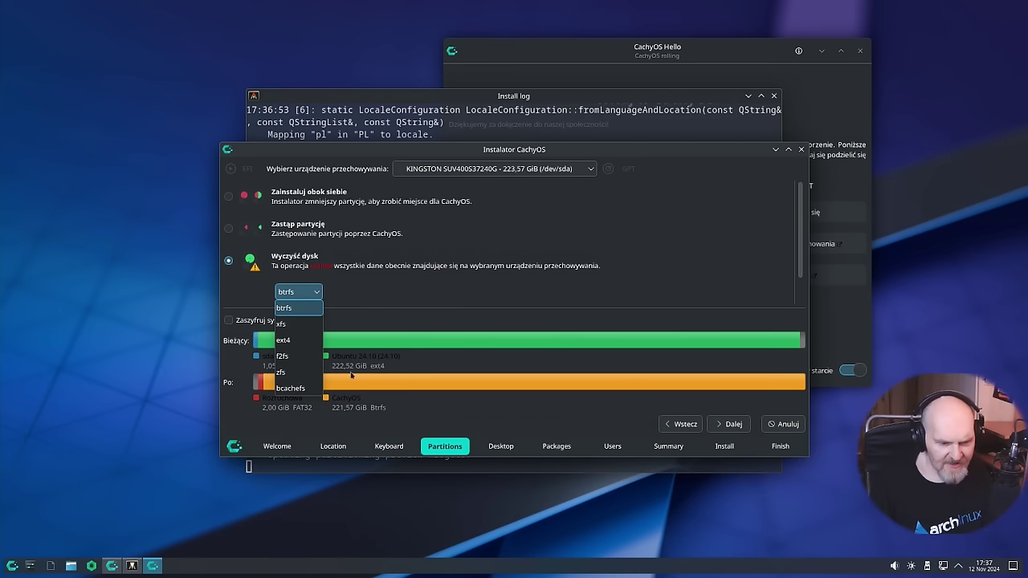
left_click(290, 388)
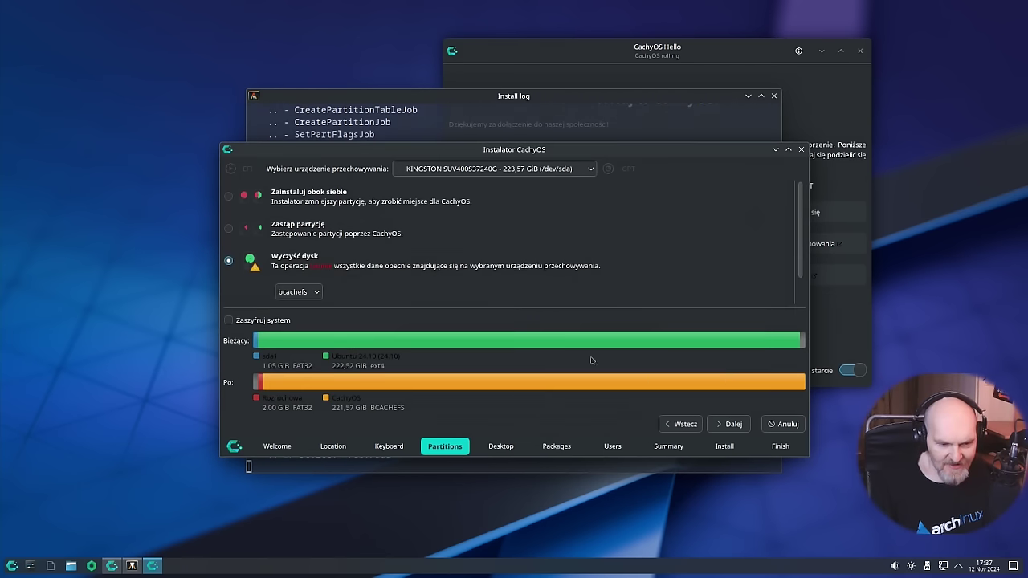
left_click(731, 423)
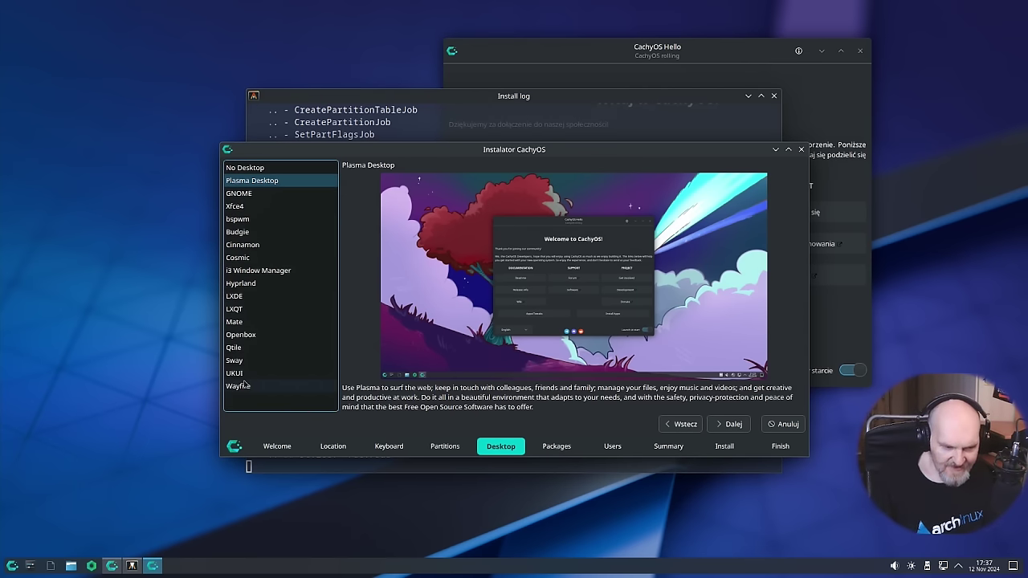
Preview the desktop environment options, including LXDE, Mate, Qtile, Openbox, No Desktop, Xfce4 and Cosmic
left_click(262, 282)
left_click(257, 297)
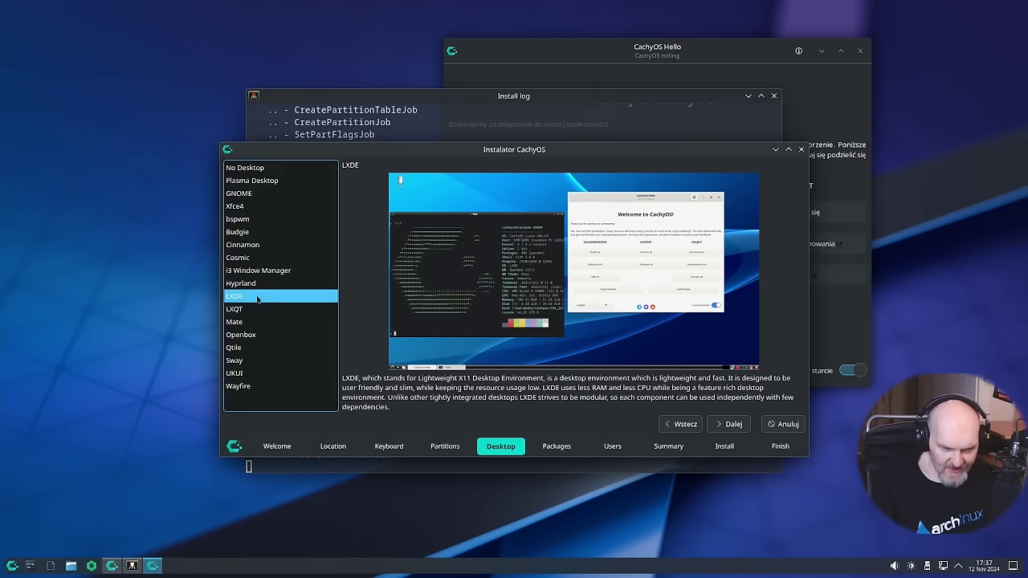
left_click(257, 309)
left_click(256, 321)
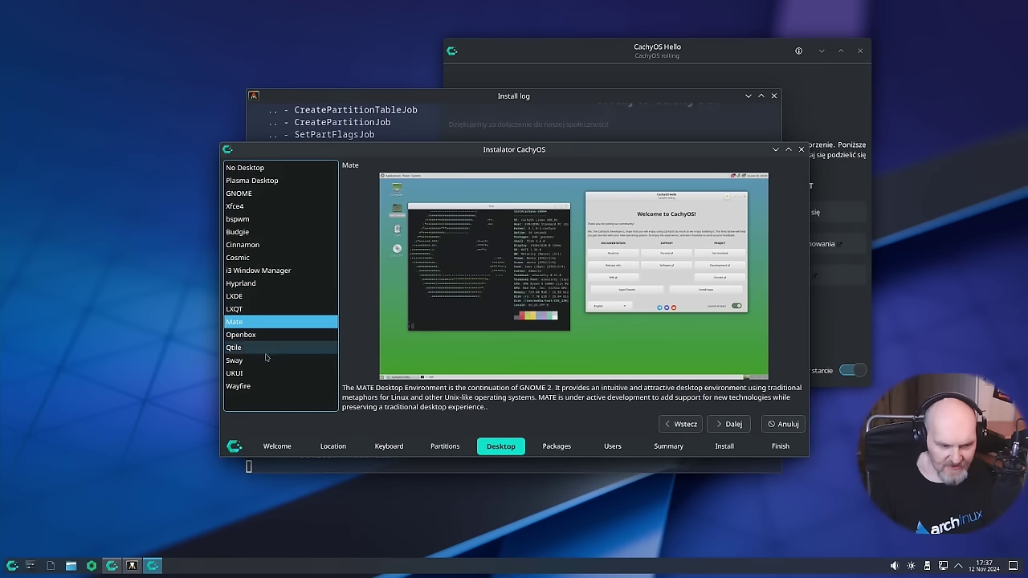
left_click(254, 387)
left_click(256, 360)
left_click(257, 347)
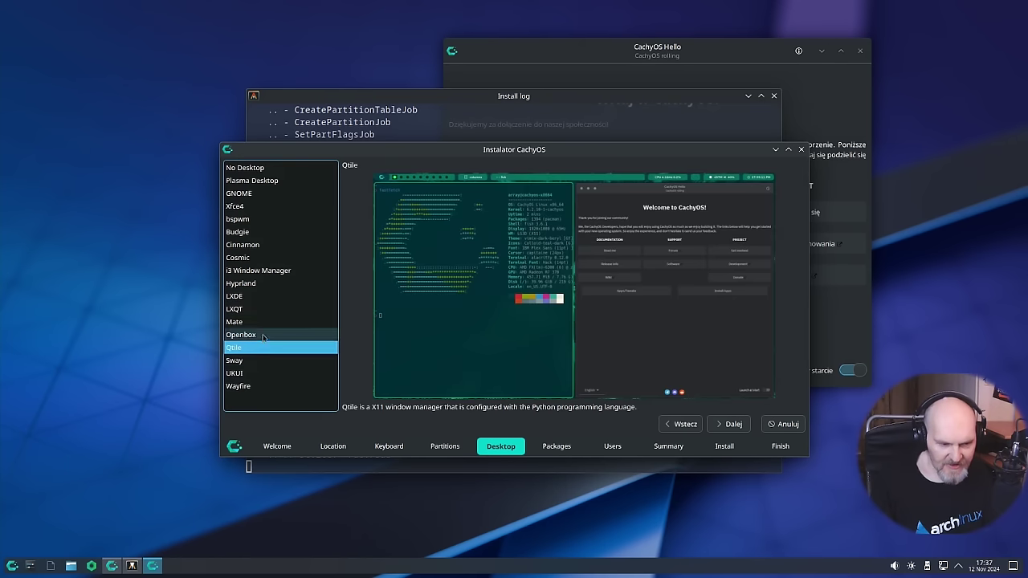
left_click(262, 334)
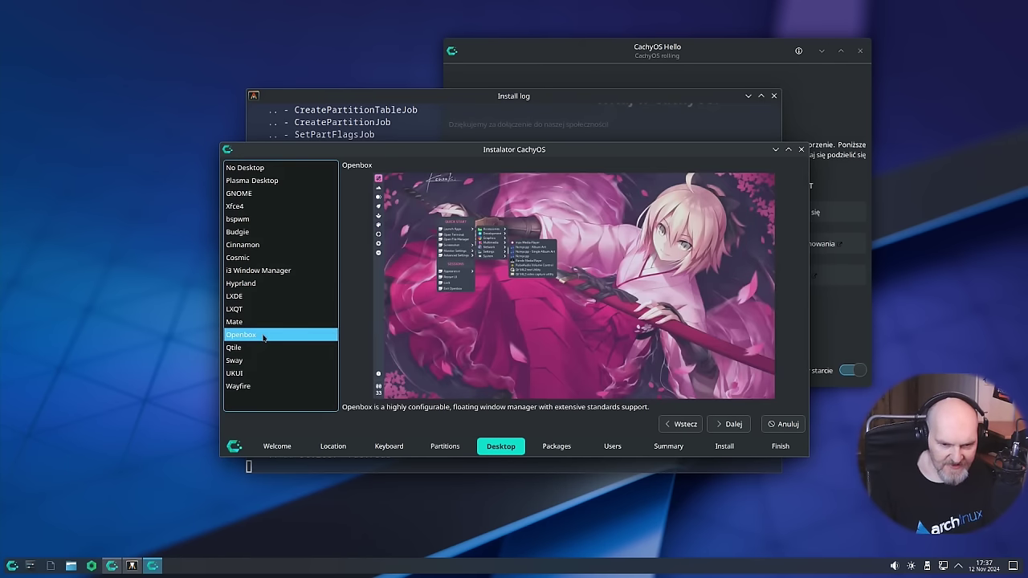
left_click(249, 169)
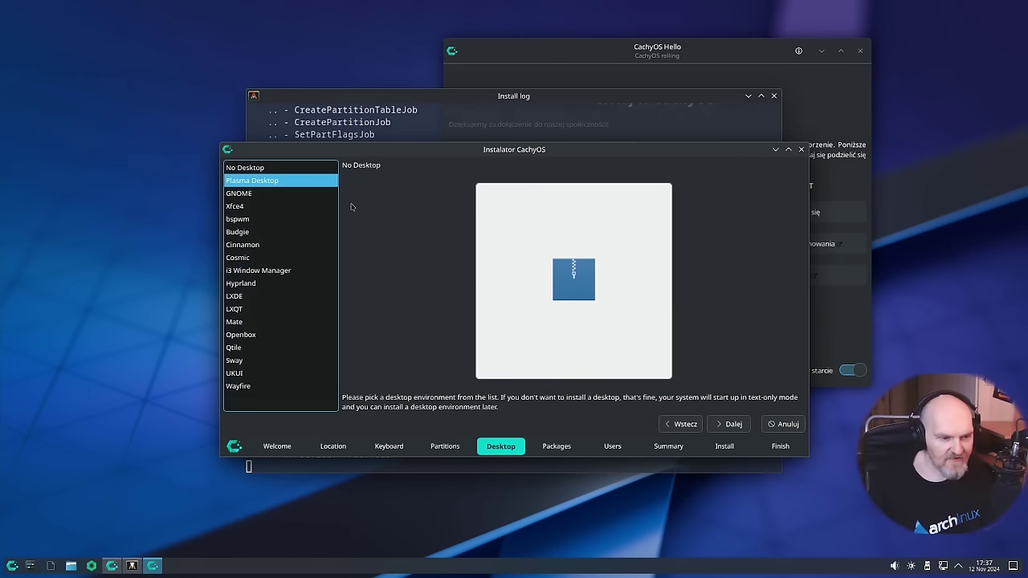
left_click(285, 208)
left_click(274, 232)
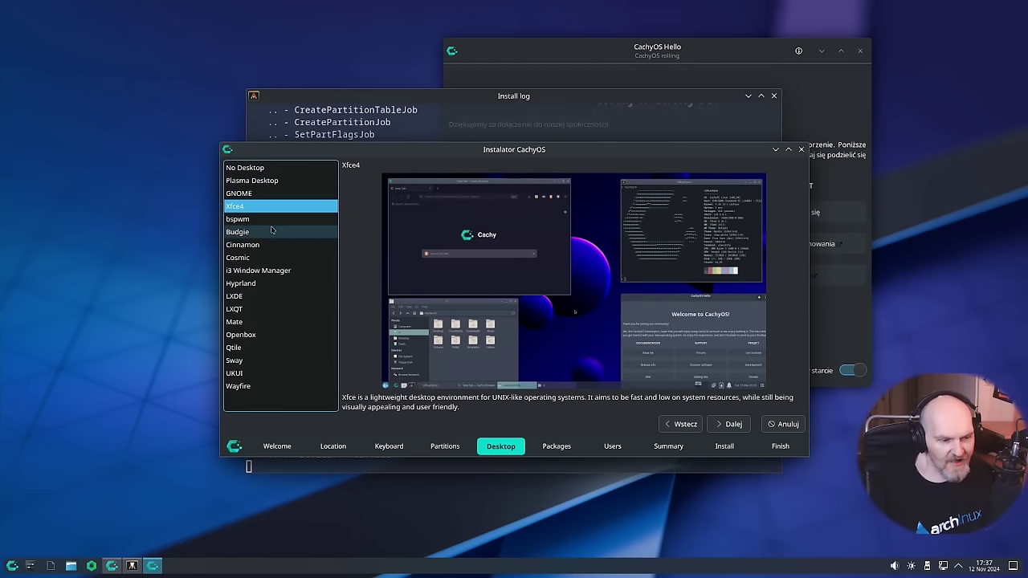
left_click(271, 244)
left_click(265, 257)
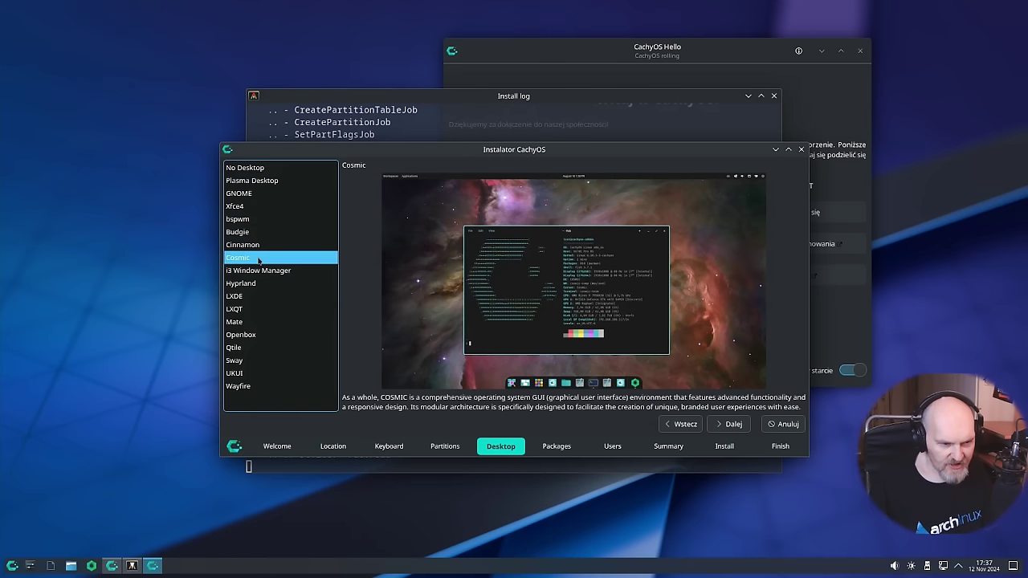
Choose Plasma Desktop as the desktop environment and proceed to the additional packages in a maximized window
left_click(292, 182)
left_click(729, 424)
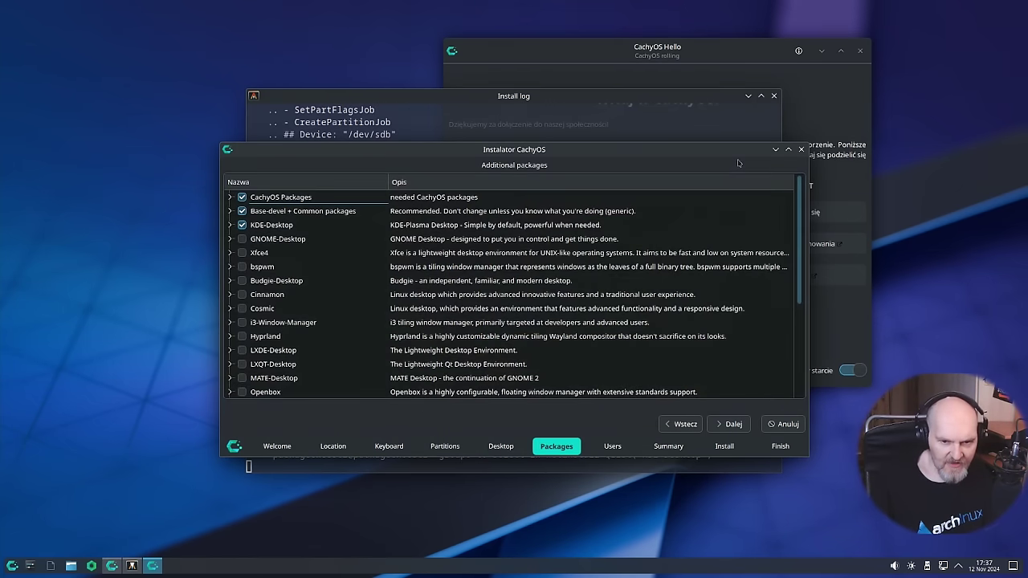
left_click(788, 150)
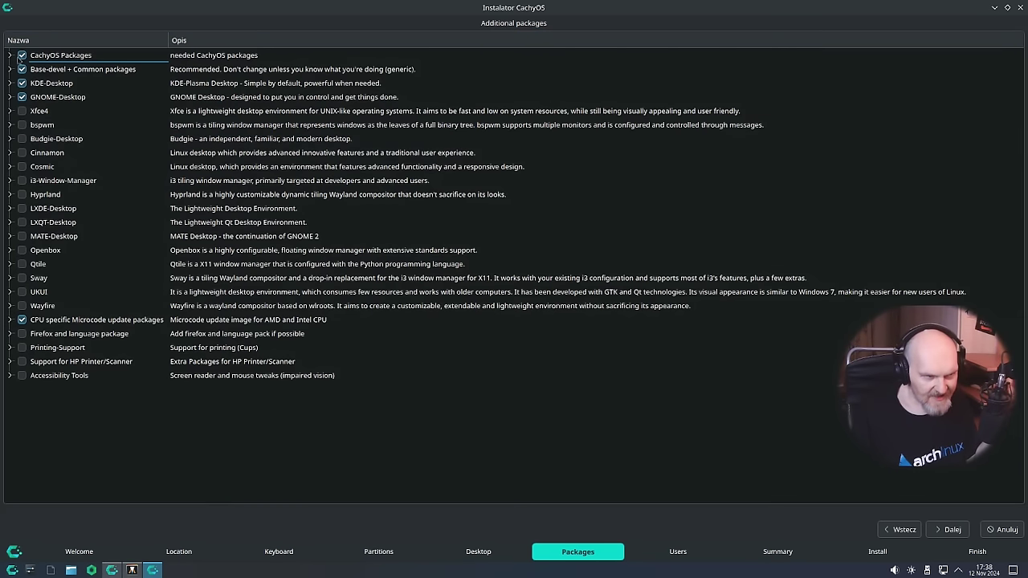
Examine the contents of the CachyOS Packages and Firefox and language package groups, and return from the user setup page to the packages
left_click(10, 55)
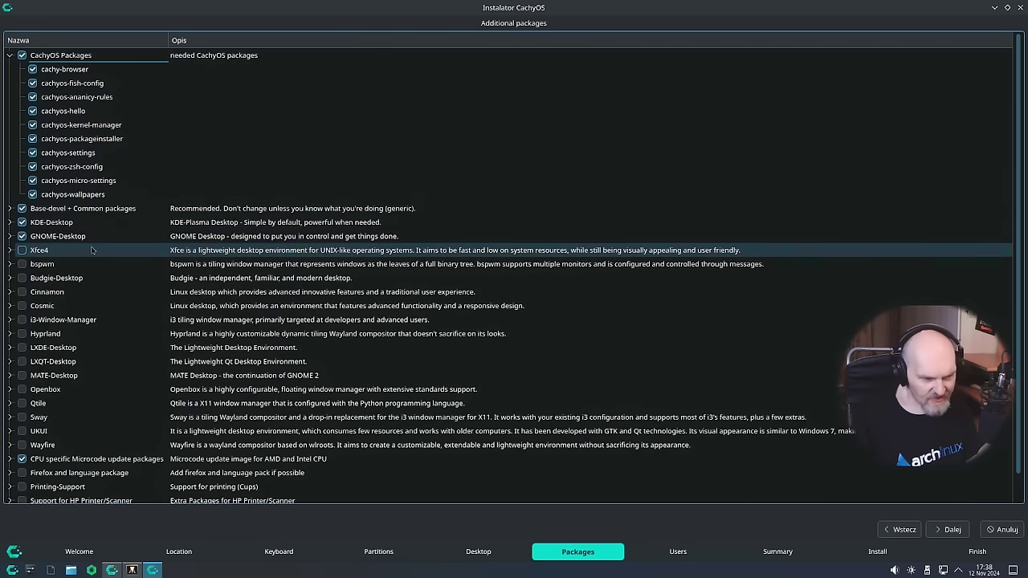
scroll(143, 322, "down", 1)
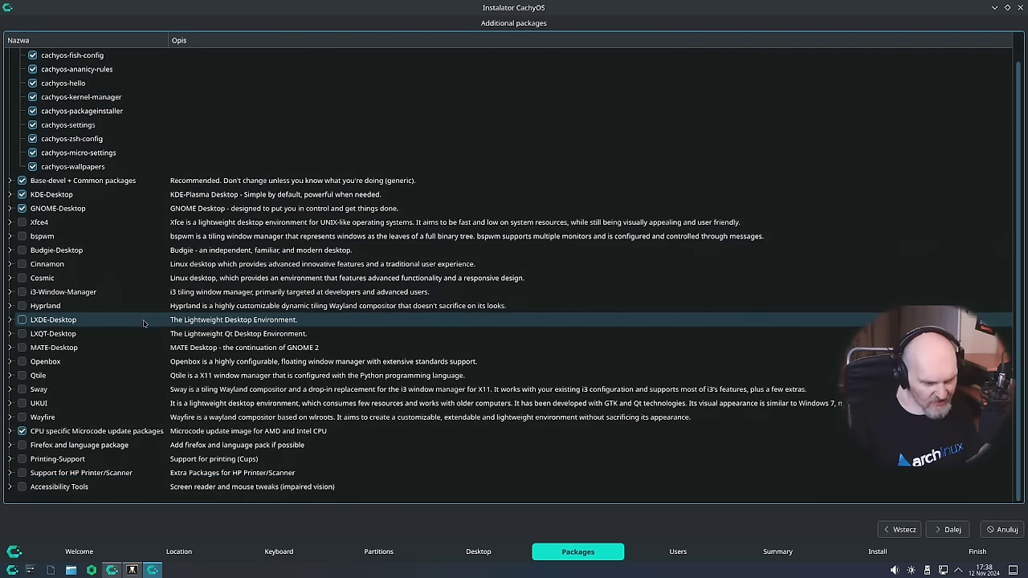
left_click(10, 445)
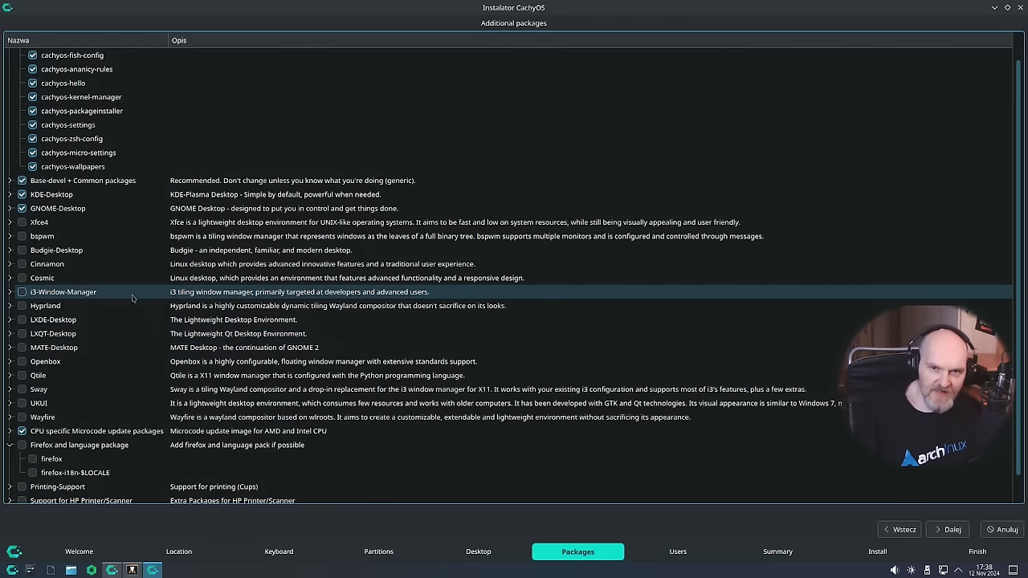
scroll(148, 318, "down", 1)
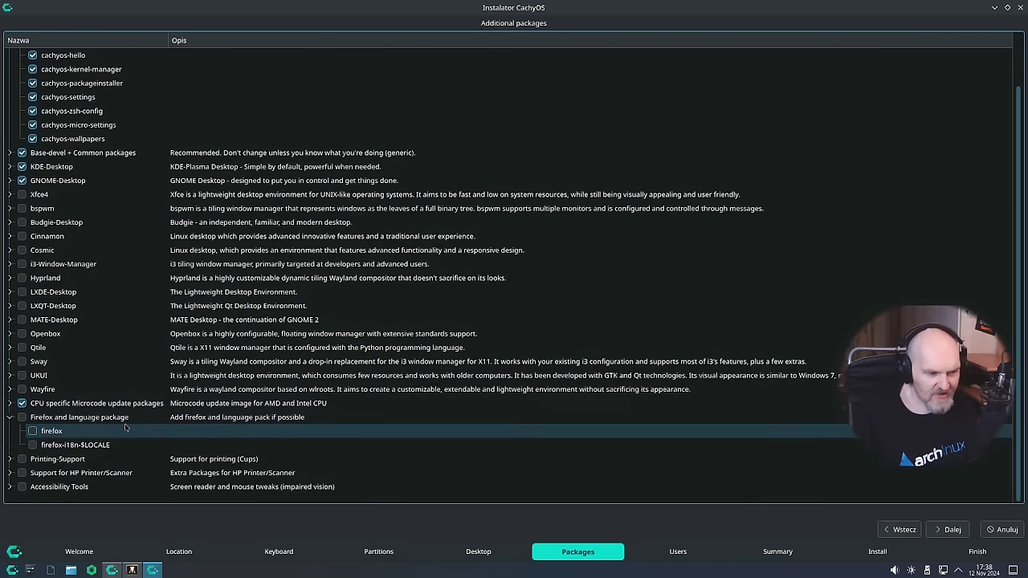
left_click(951, 530)
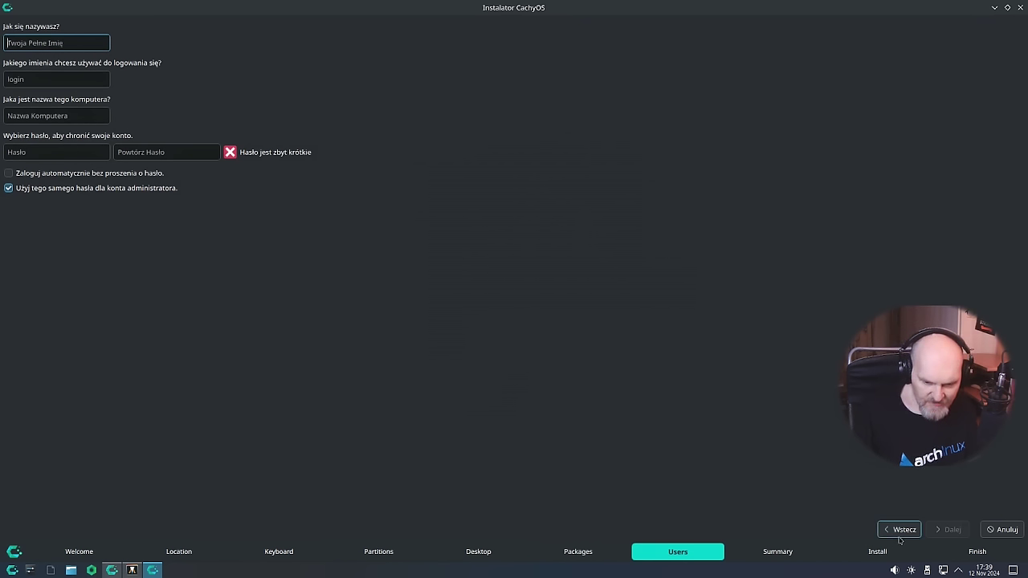
left_click(901, 531)
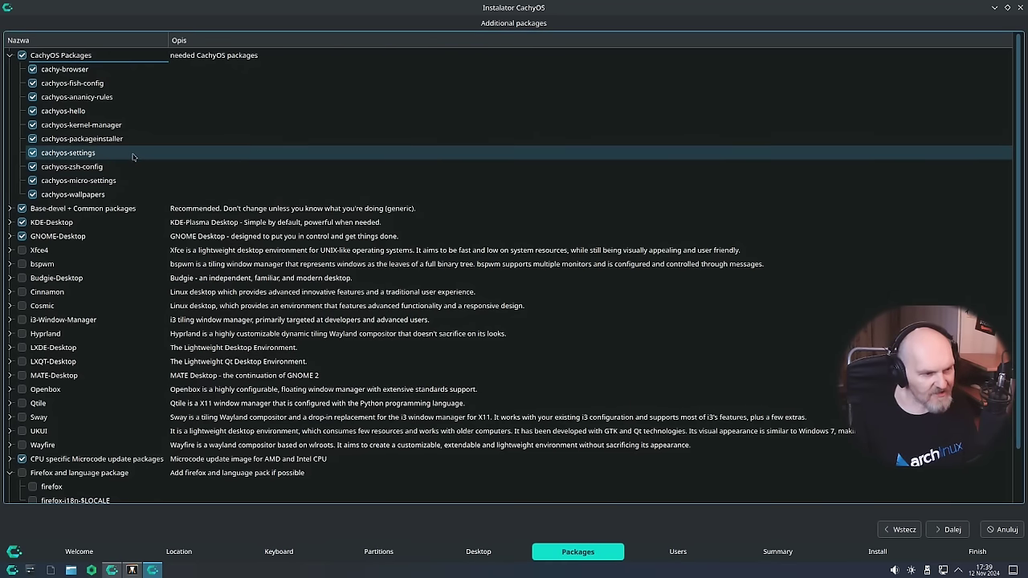
Collapse the CachyOS Packages group and deselect KDE-Desktop and GNOME-Desktop
left_click(13, 67)
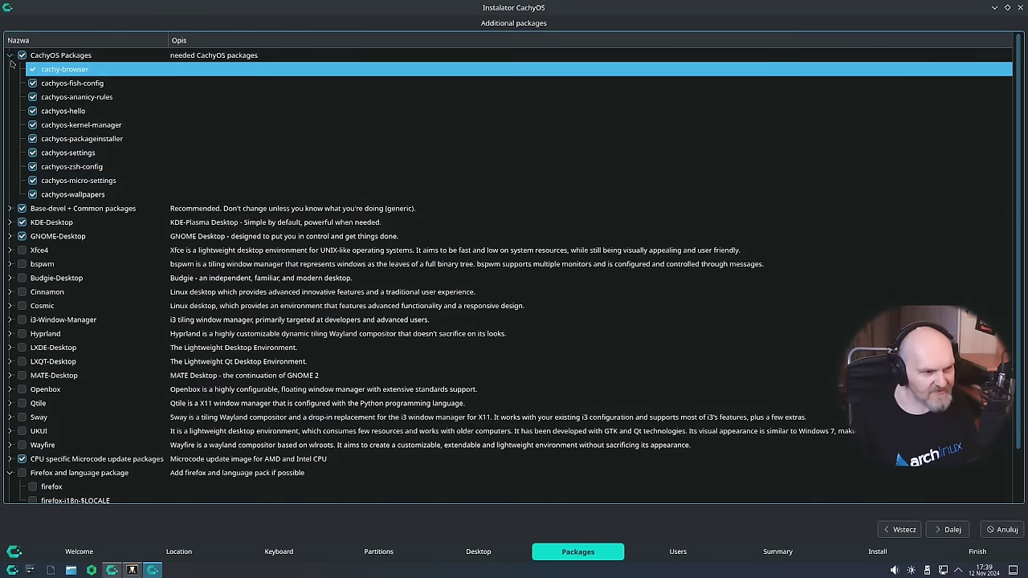
left_click(10, 56)
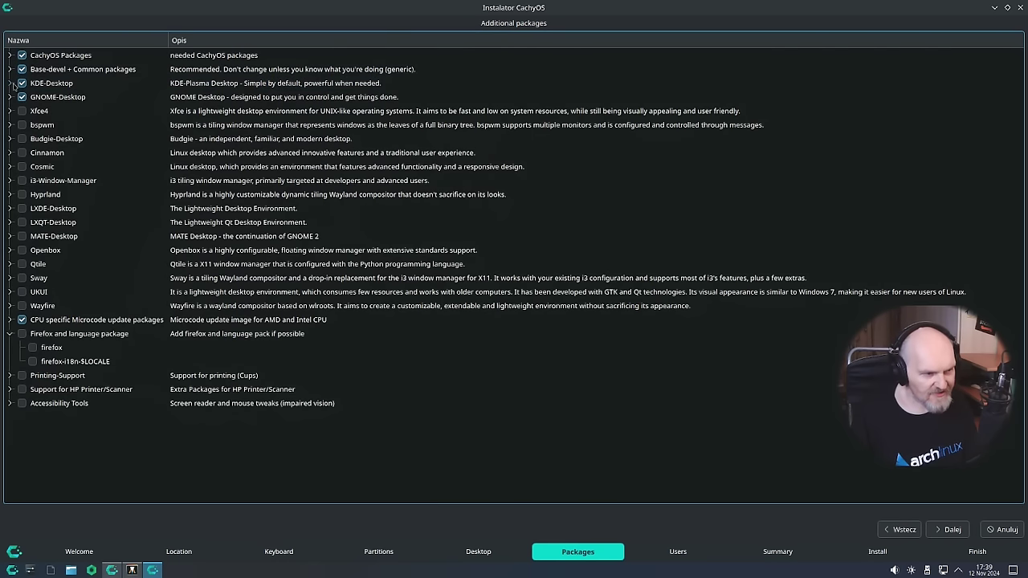
left_click(21, 84)
left_click(22, 97)
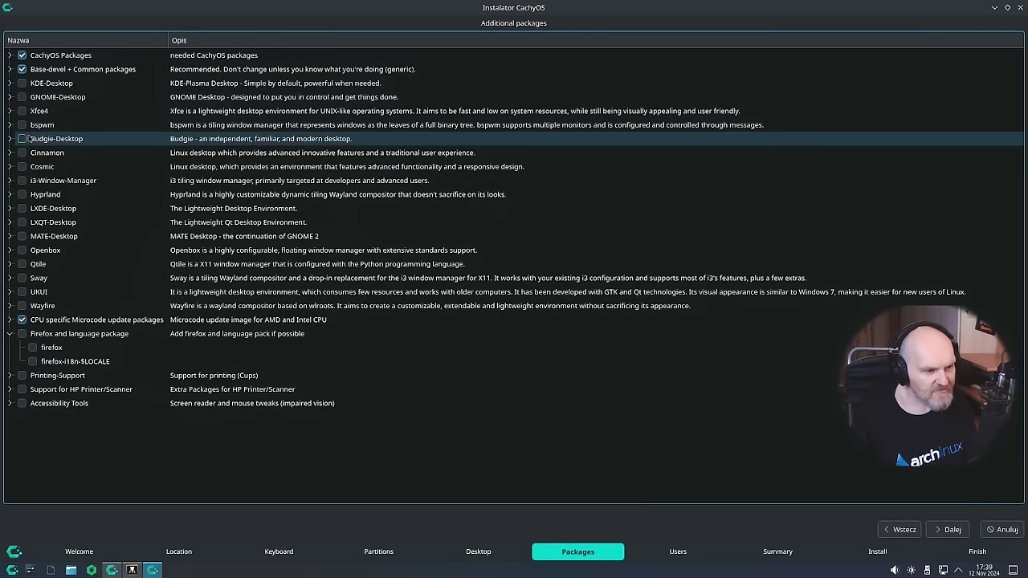
Try selecting i3-Window-Manager together with KDE-Desktop, and keep only KDE-Desktop selected
left_click(22, 180)
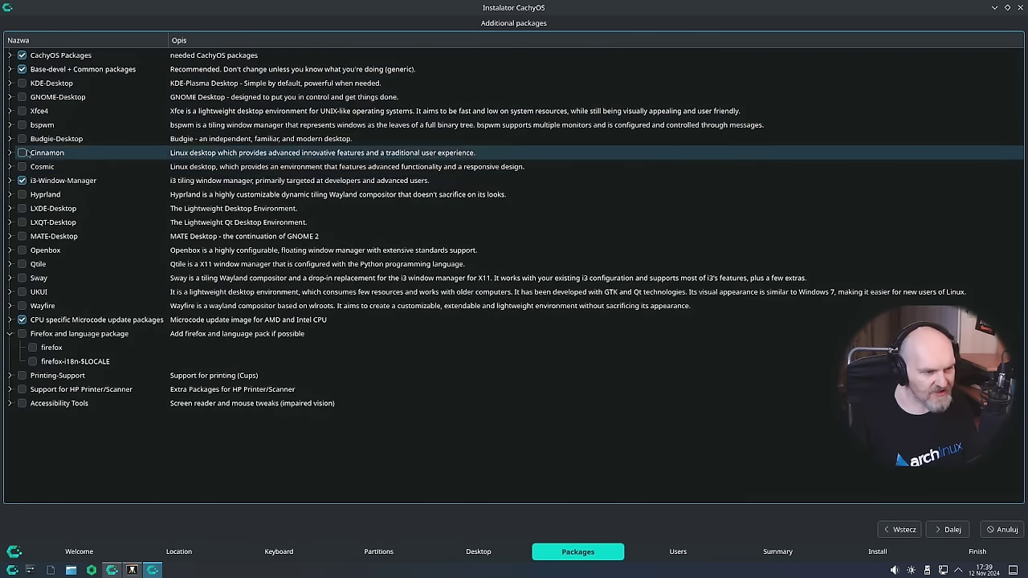
left_click(22, 84)
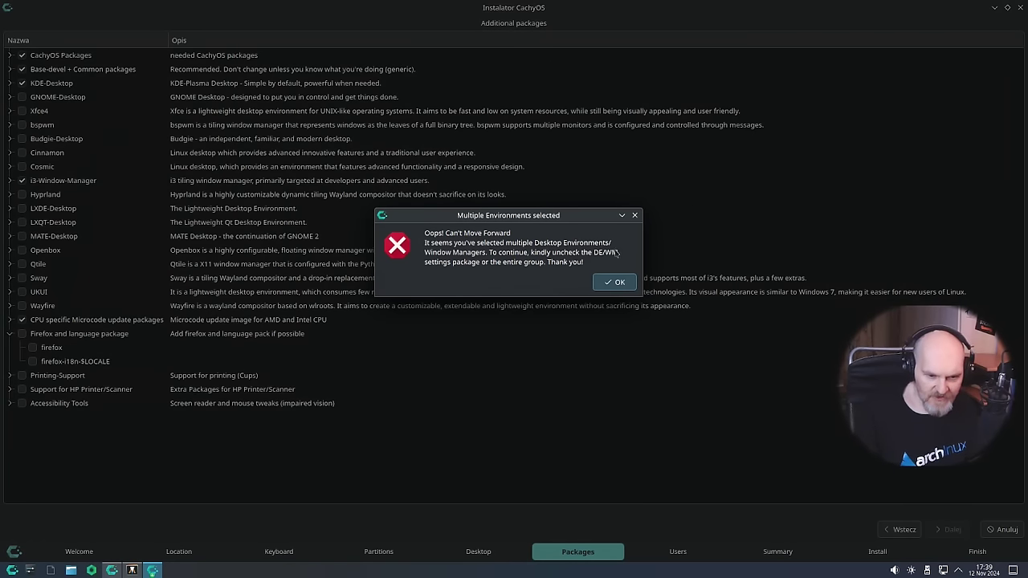
left_click(614, 282)
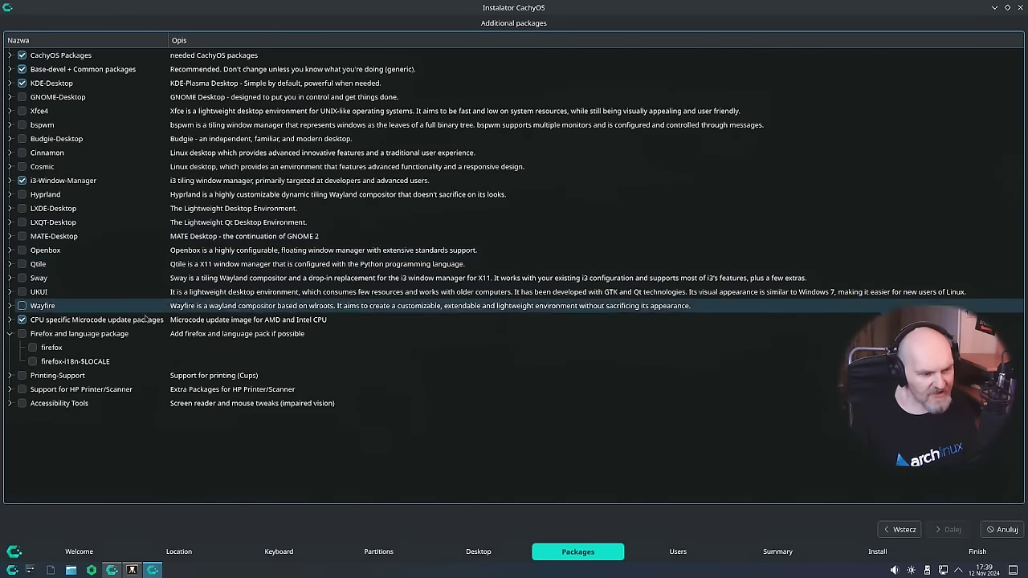
left_click(22, 181)
Examine the packages included in the Cinnamon and CPU specific Microcode update packages groups
double_click(26, 152)
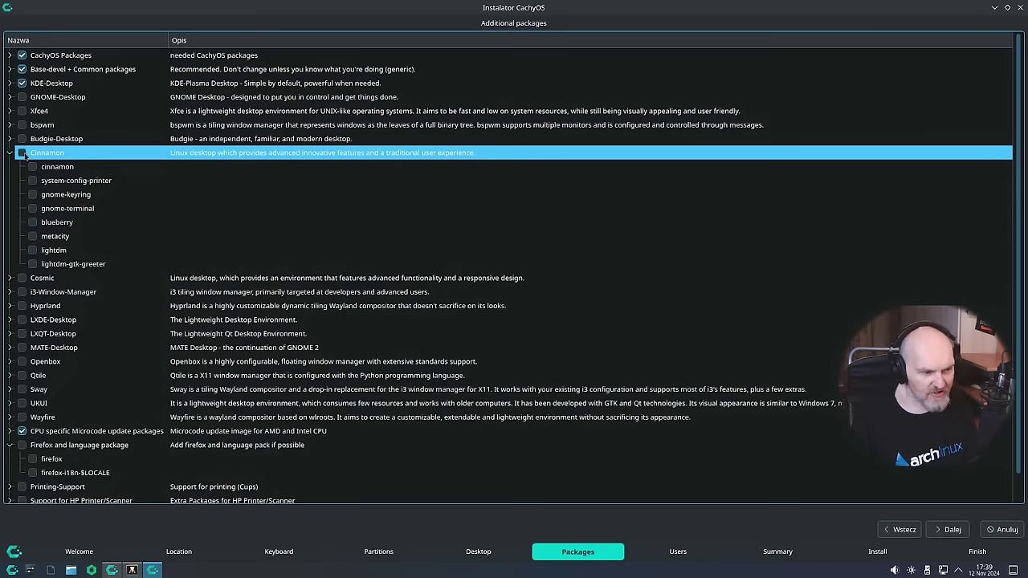
scroll(160, 329, "down", 1)
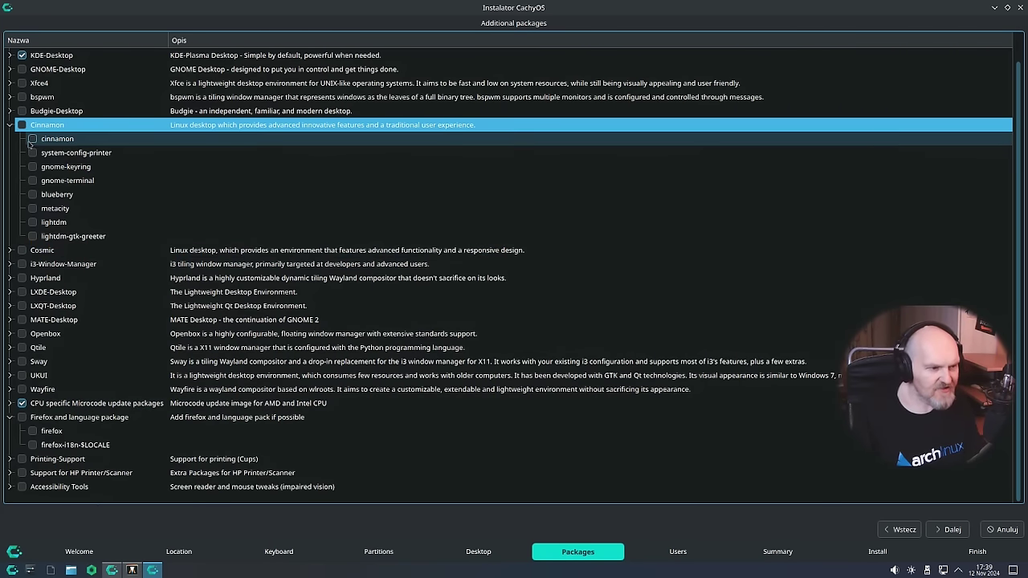
left_click(10, 126)
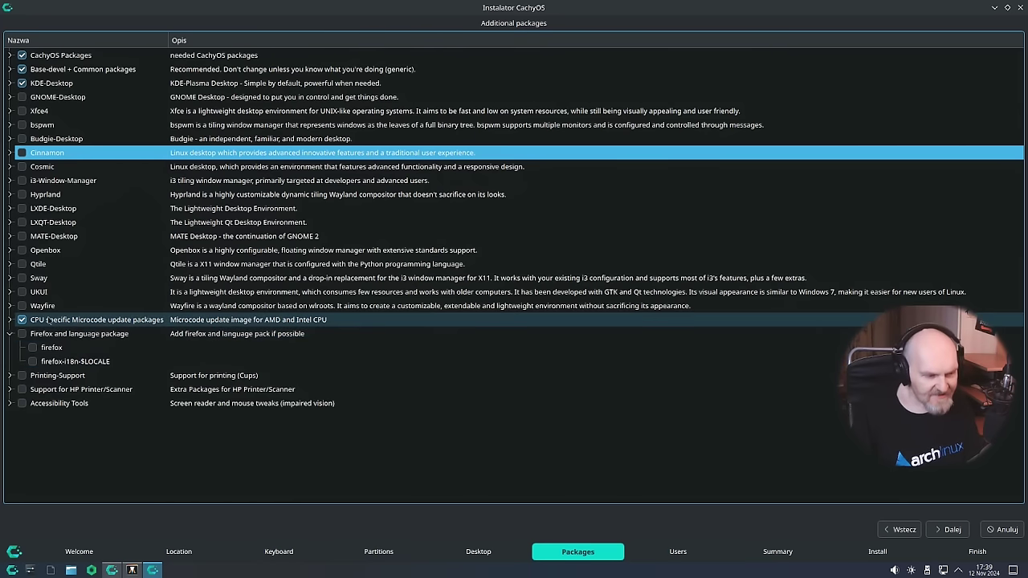
left_click(11, 321)
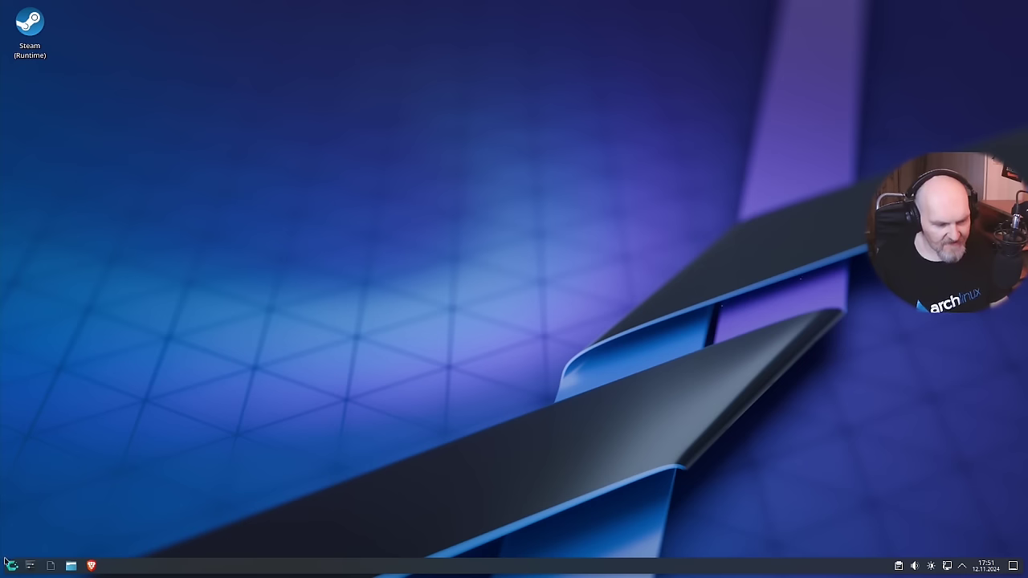
Inspect the display brightness and colour controls, leave the brightness at 100%, and close them
left_click(930, 567)
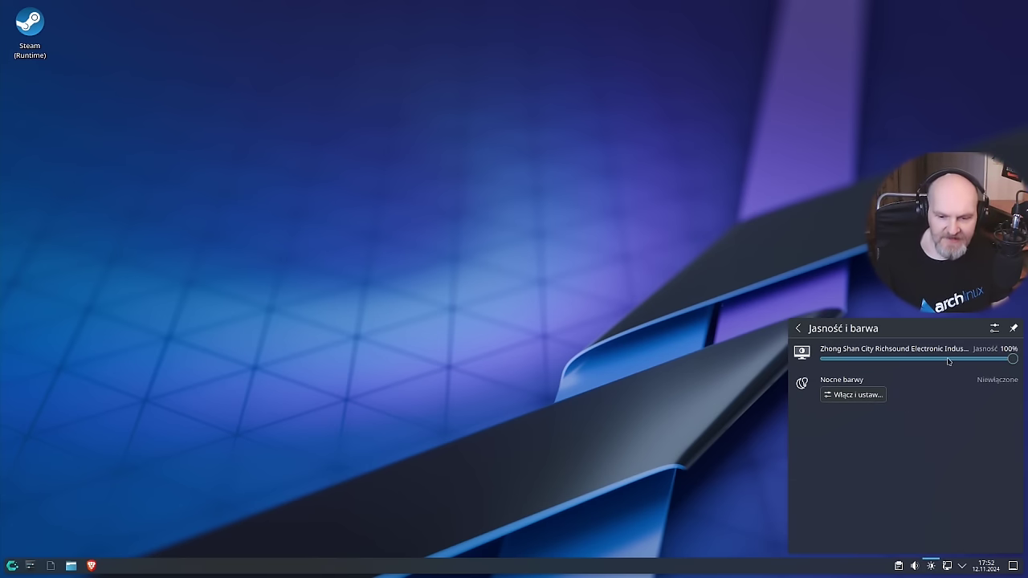
left_click_drag(948, 362, 1026, 439)
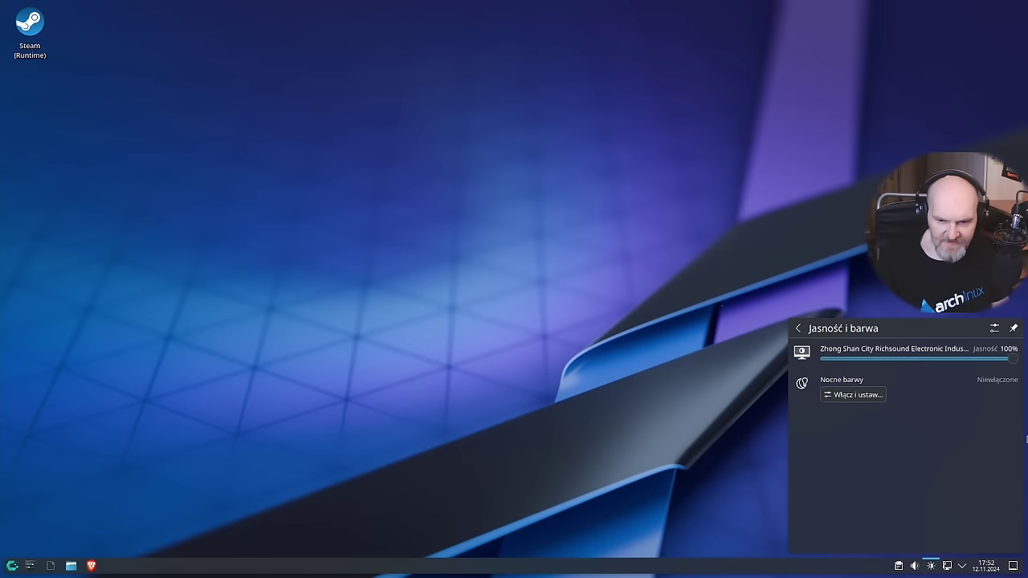
left_click(330, 391)
Check the software and hardware details of the installed system in System Settings, and close the window
left_click(30, 565)
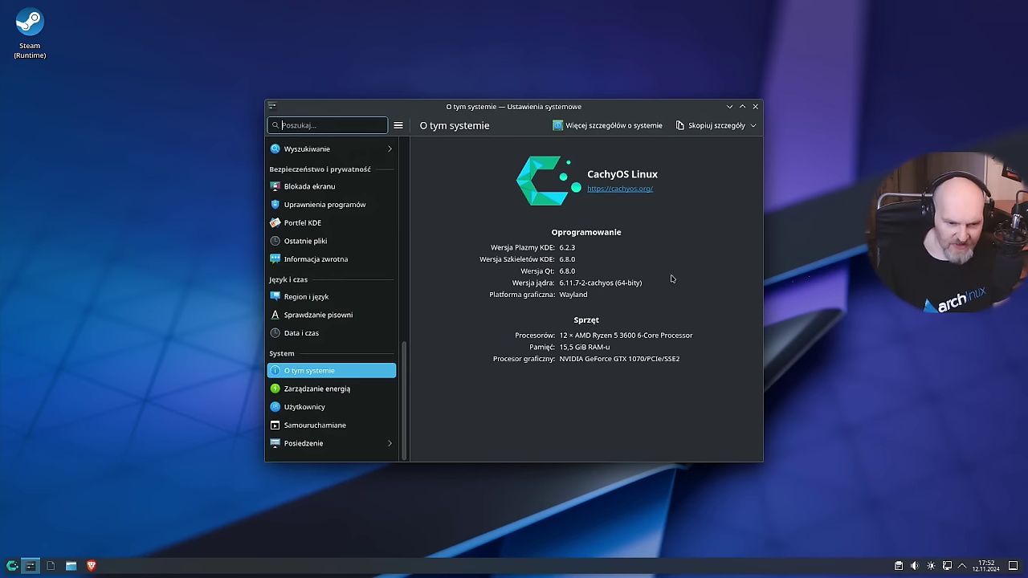
key("ctrl+q")
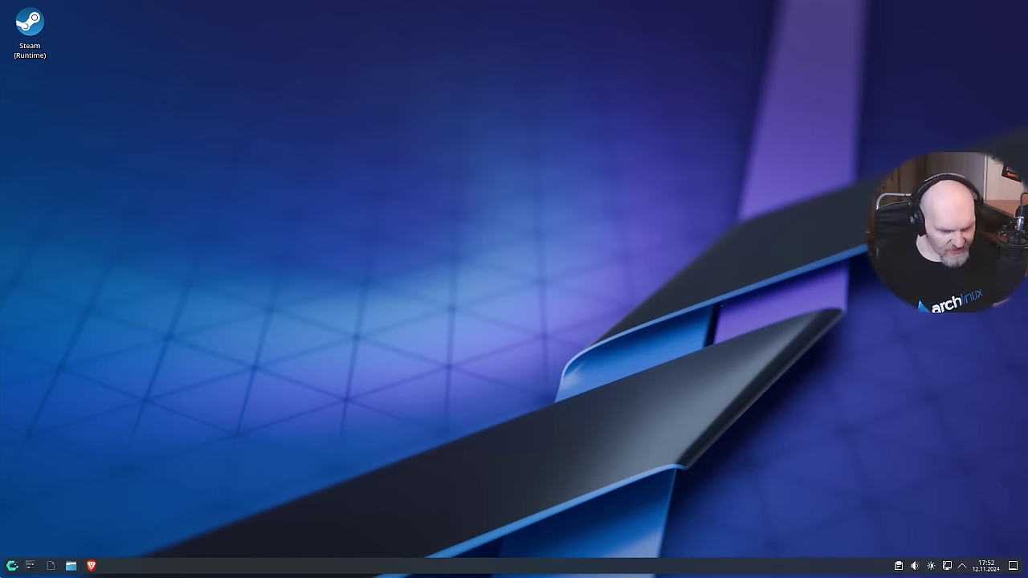
Open the NVIDIA X Server settings to check the graphics driver information
left_click(10, 566)
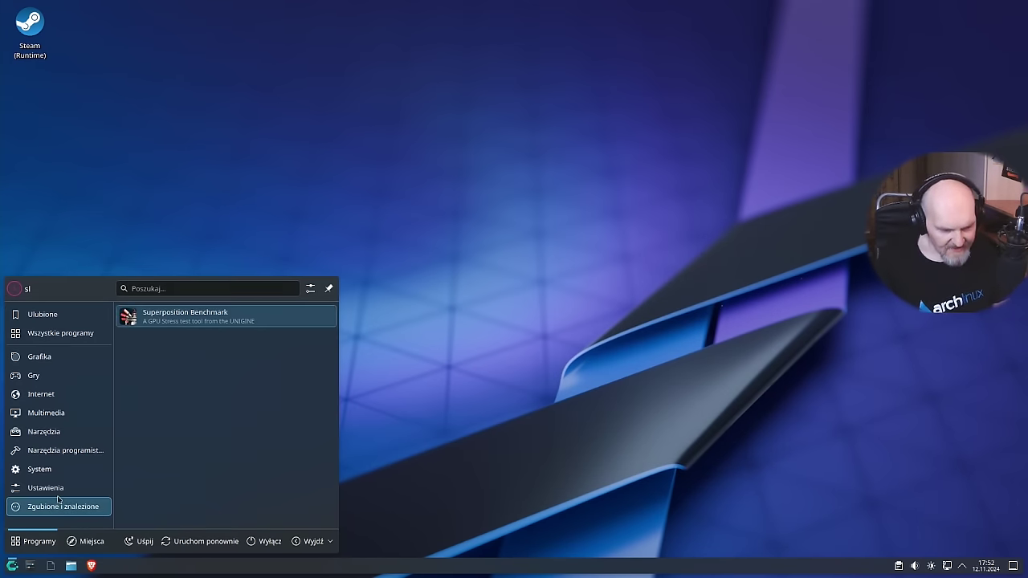
mouse_move(60, 496)
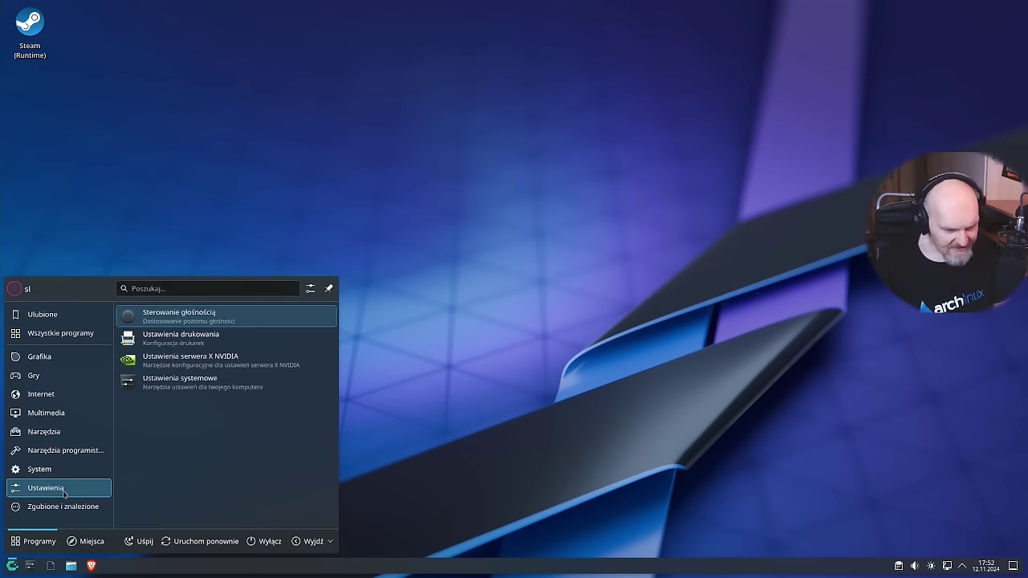
left_click(286, 358)
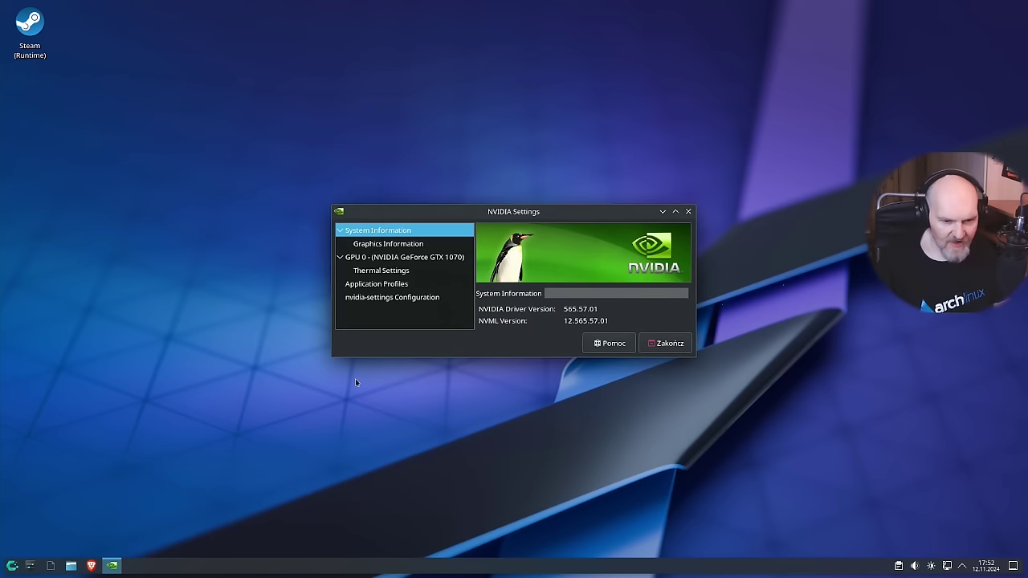